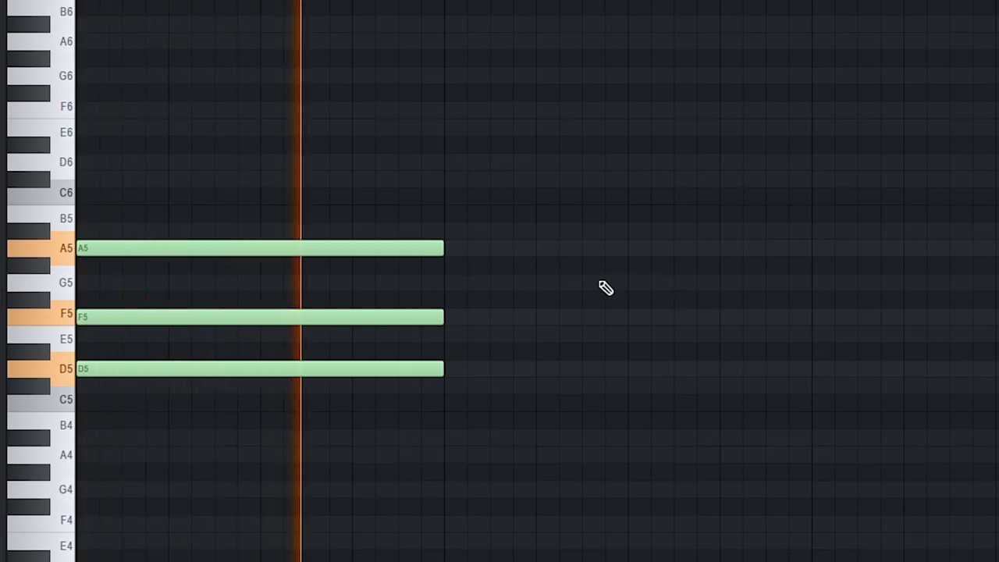
- Raise F5 to F#5 and audition the chord as D major for comparison
key("space")
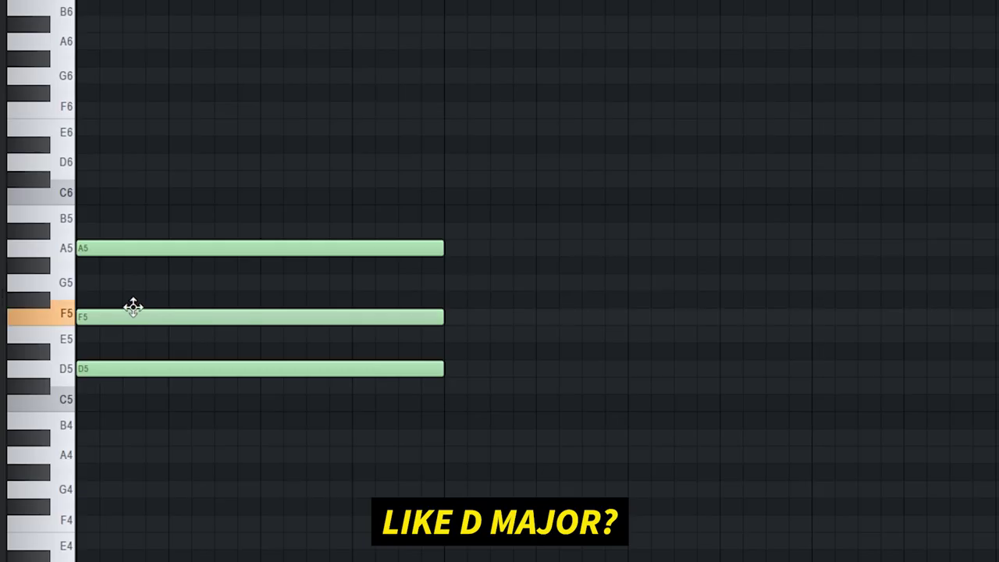
left_click_drag(134, 310, 128, 295)
key("space")
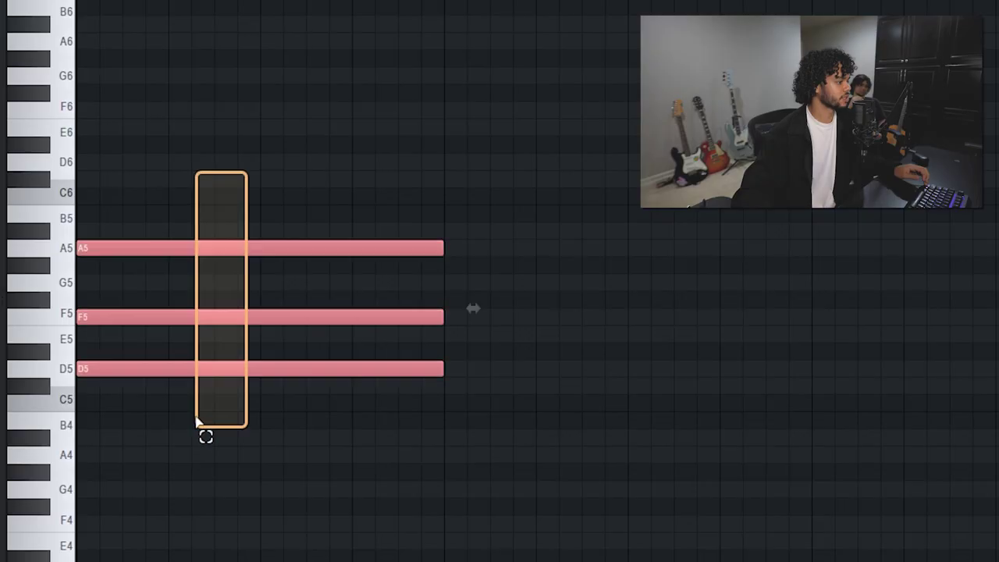
- Duplicate the chord into bar 2, transpose it down five semitones to A minor, and play both
left_click_drag(197, 422, 197, 421)
key("ctrl+b")
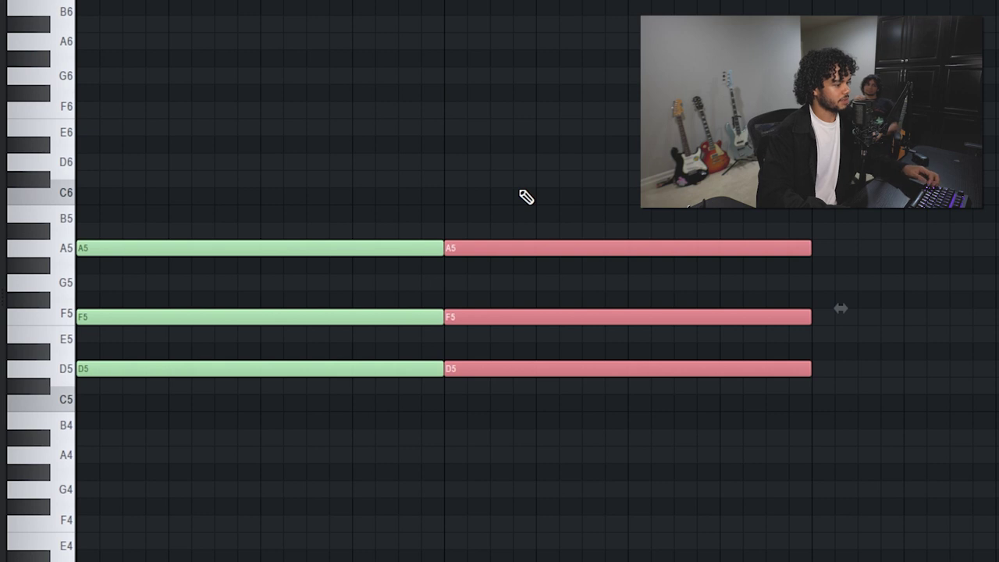
key("Down")
key("Down")
key("Down")
key("Down")
key("Down")
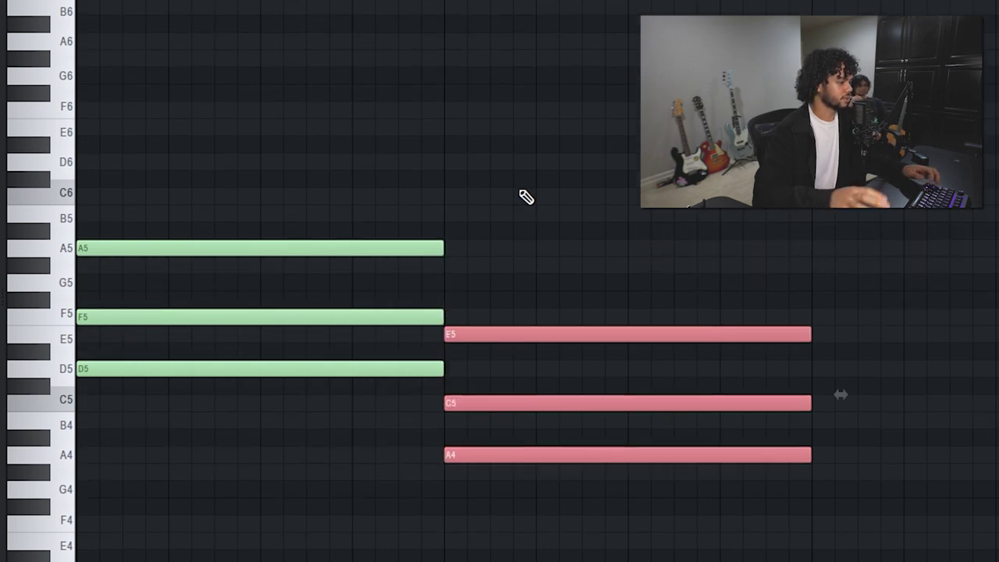
key("ctrl+d")
key("space")
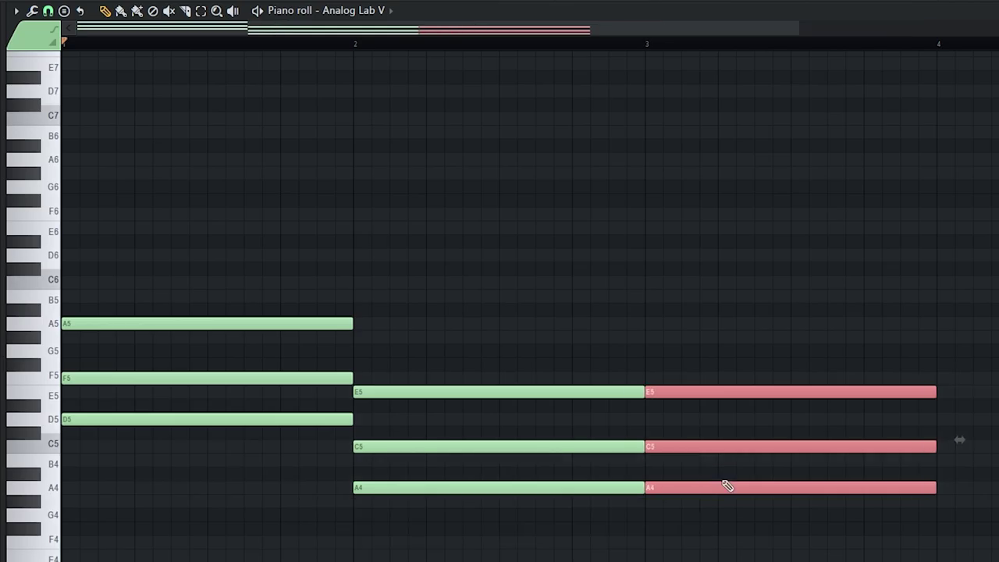
- Turn the bar-3 chord into C major (C5, E5, G5) and drop the last chord to G major
key("Up")
key("Up")
key("Up")
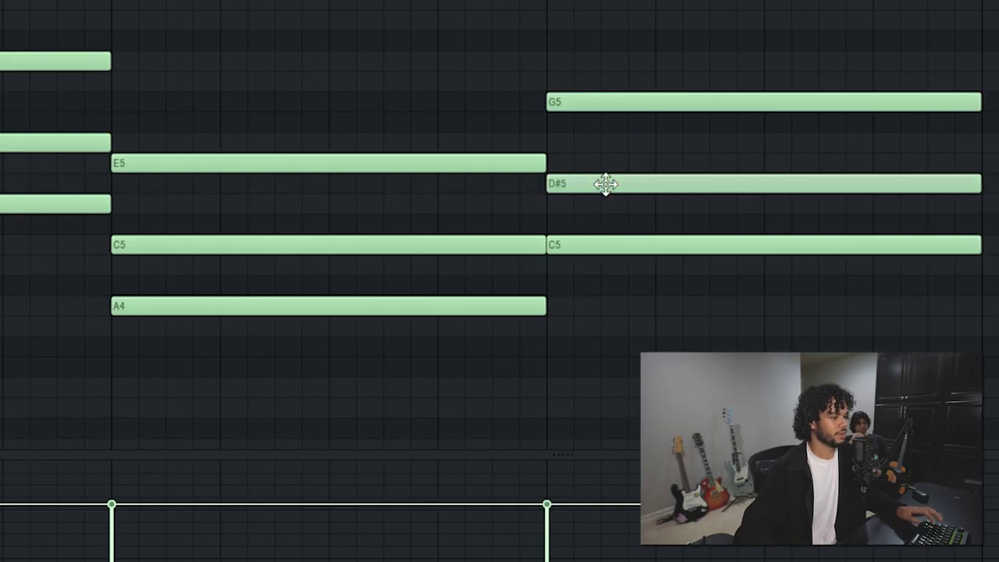
left_click_drag(606, 184, 603, 162)
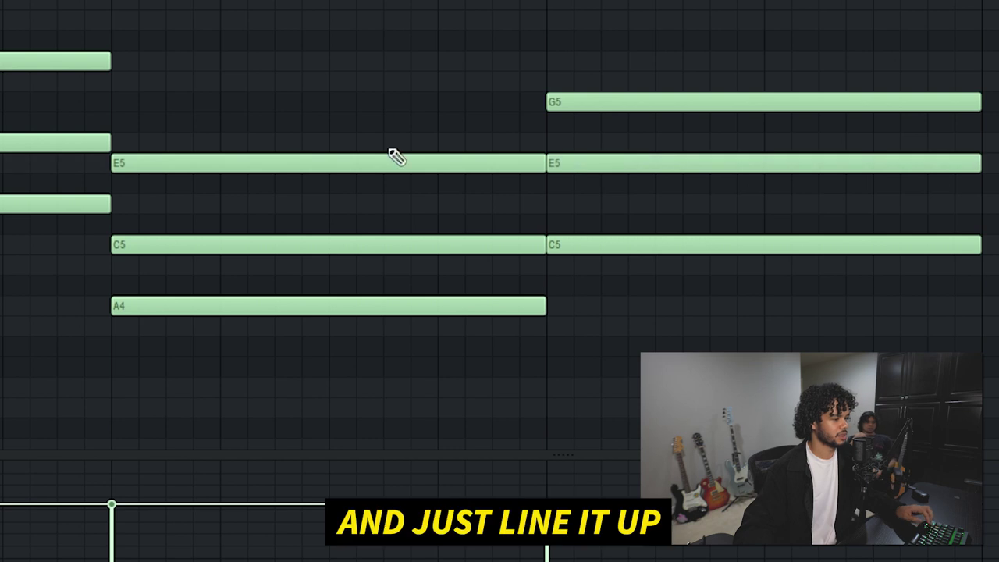
left_click_drag(351, 134, 612, 186)
left_click(468, 130)
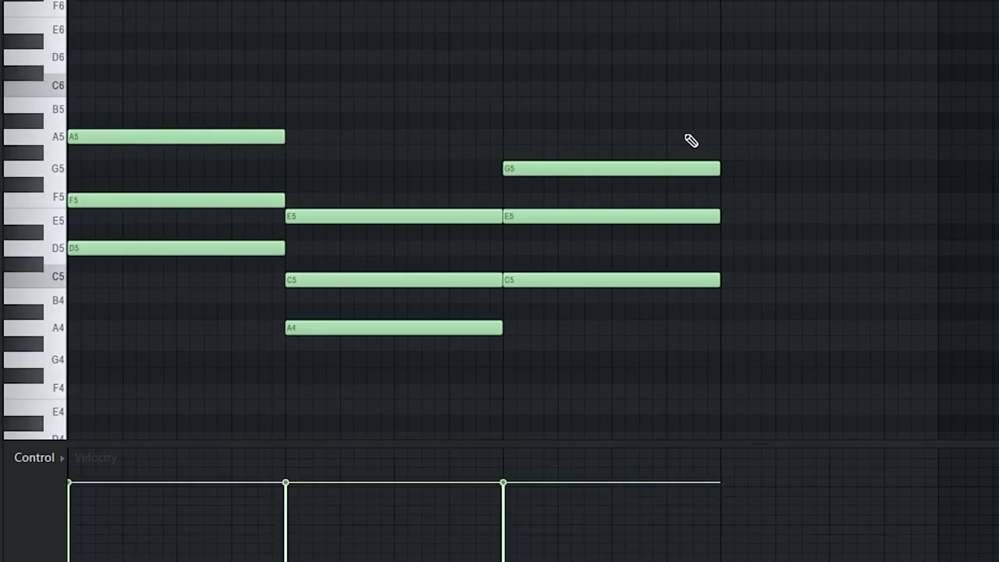
left_click_drag(692, 140, 790, 367)
key("space")
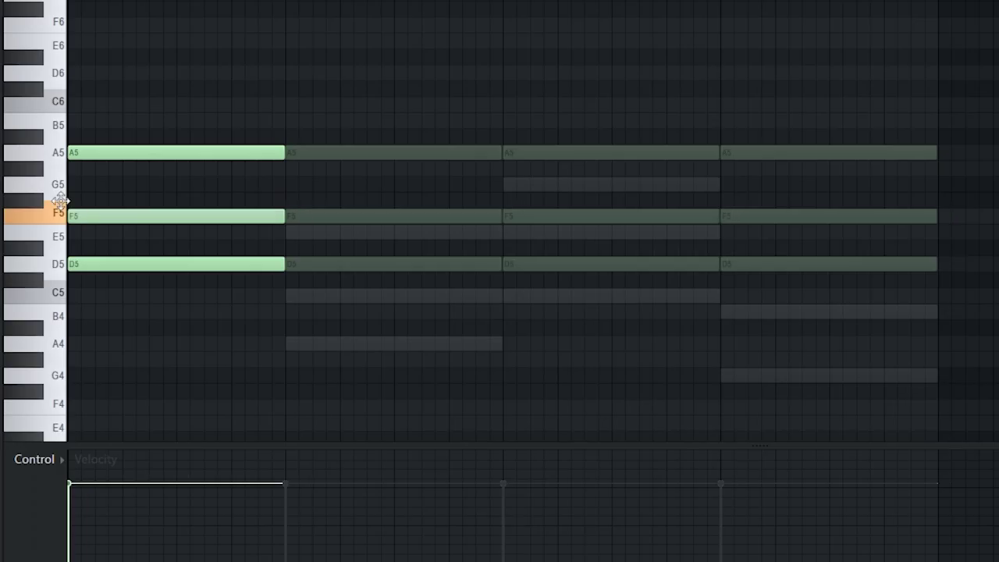
- Make the D major demo: raise F5 to F#5, copy the chord, lower the copy to A major
left_click_drag(52, 212, 51, 196)
key("ctrl+b")
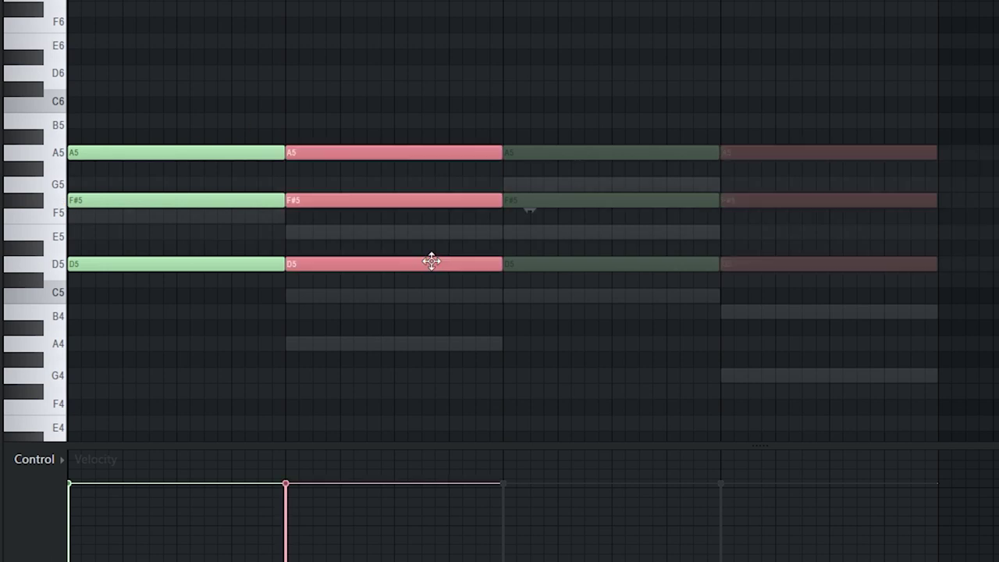
left_click_drag(432, 261, 364, 339)
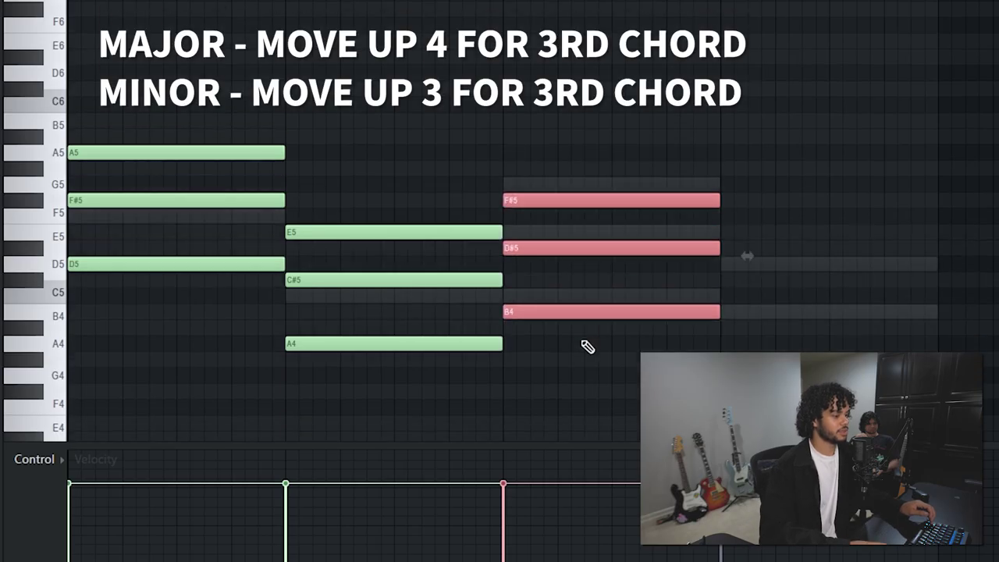
left_click(594, 233)
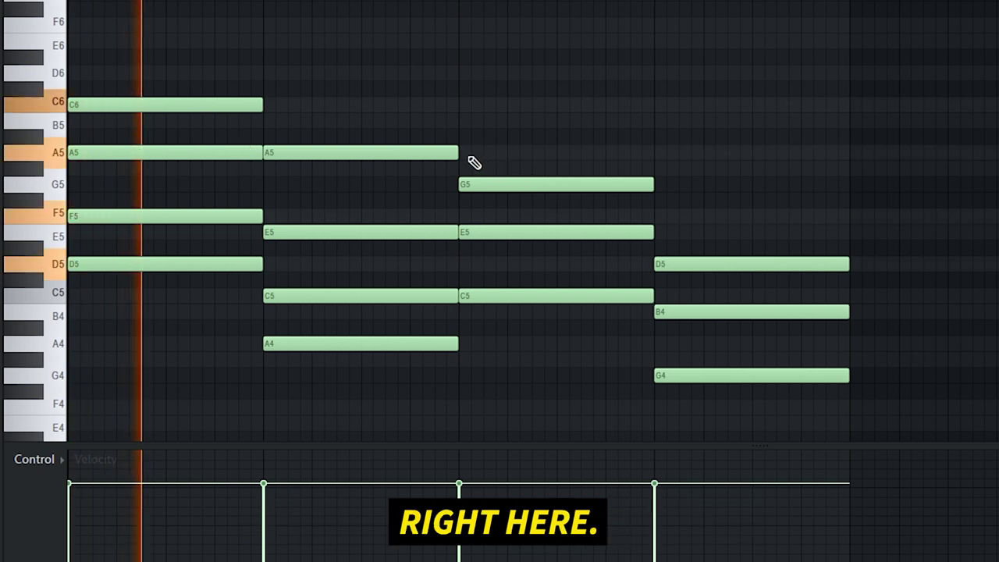
- Draw an A5 melody note above the third chord and a G5 above the fourth
left_click(472, 156)
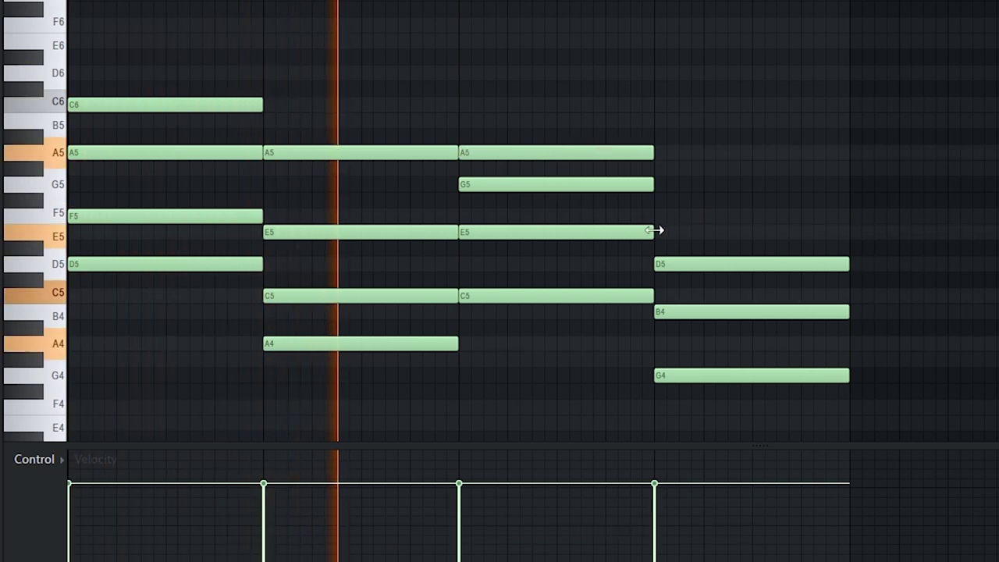
left_click(661, 189)
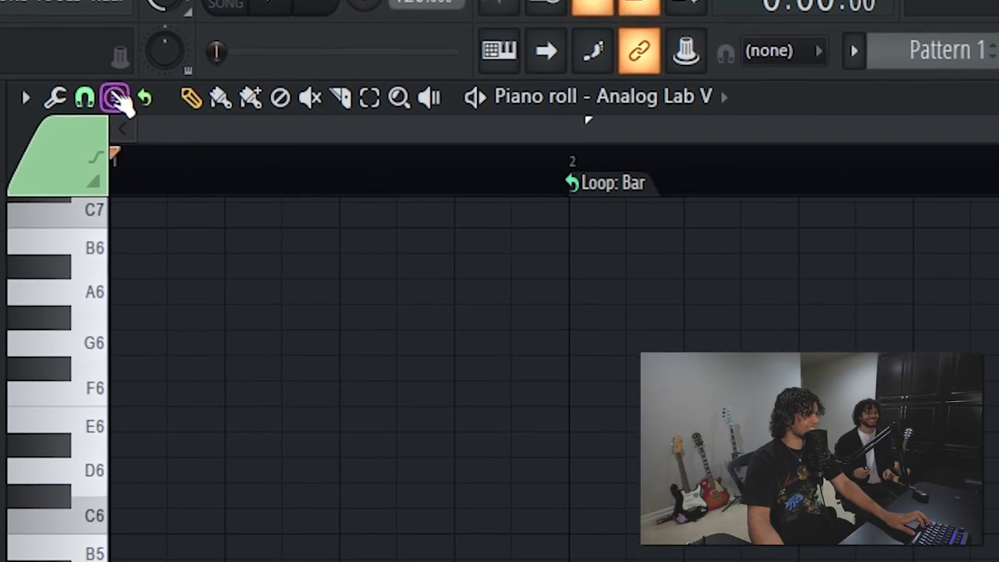
- Draw an A4 note spanning the first bar of the empty piano roll
scroll(474, 421, "up", 4)
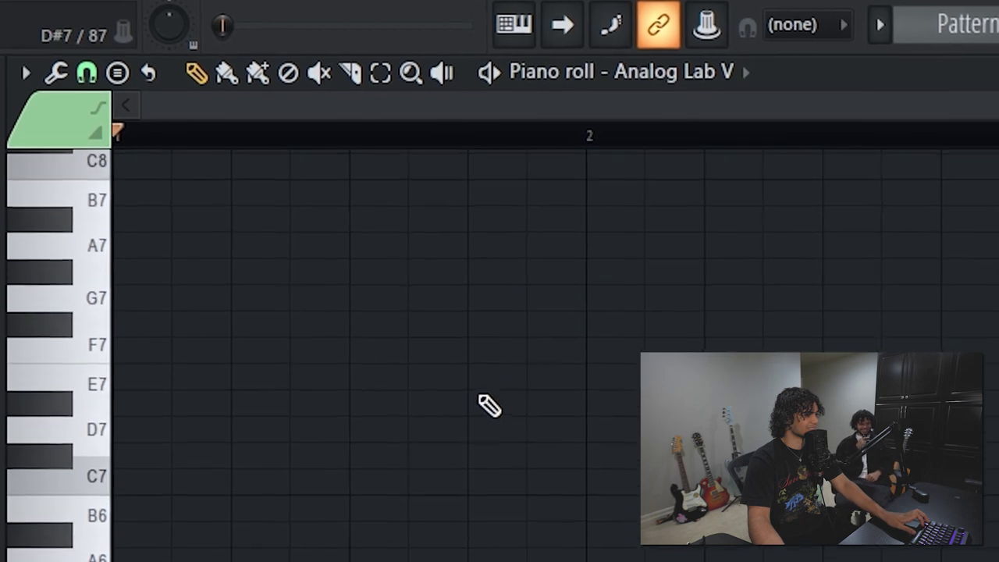
scroll(468, 426, "down", 5)
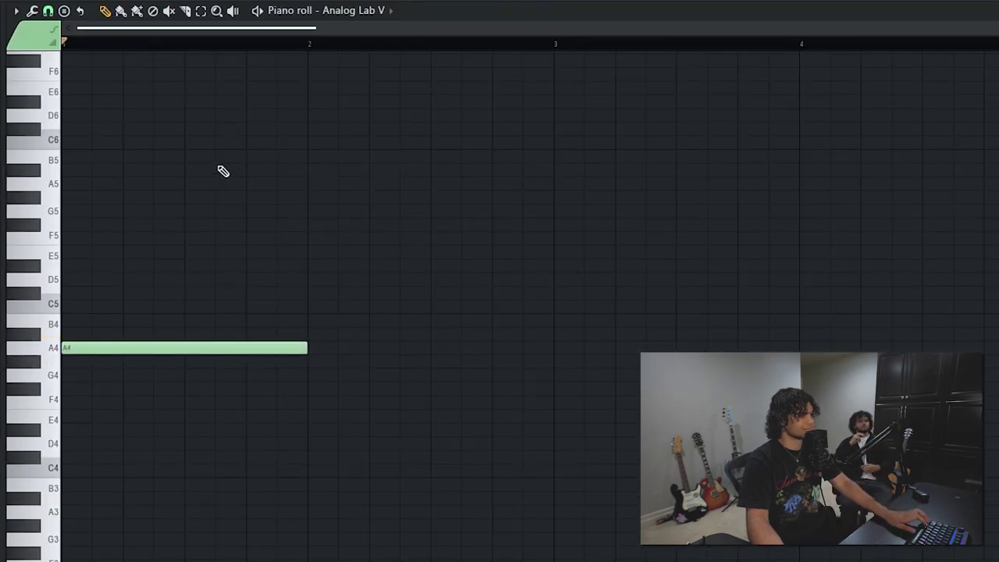
scroll(223, 171, "up", 3)
left_click_drag(192, 364, 179, 552)
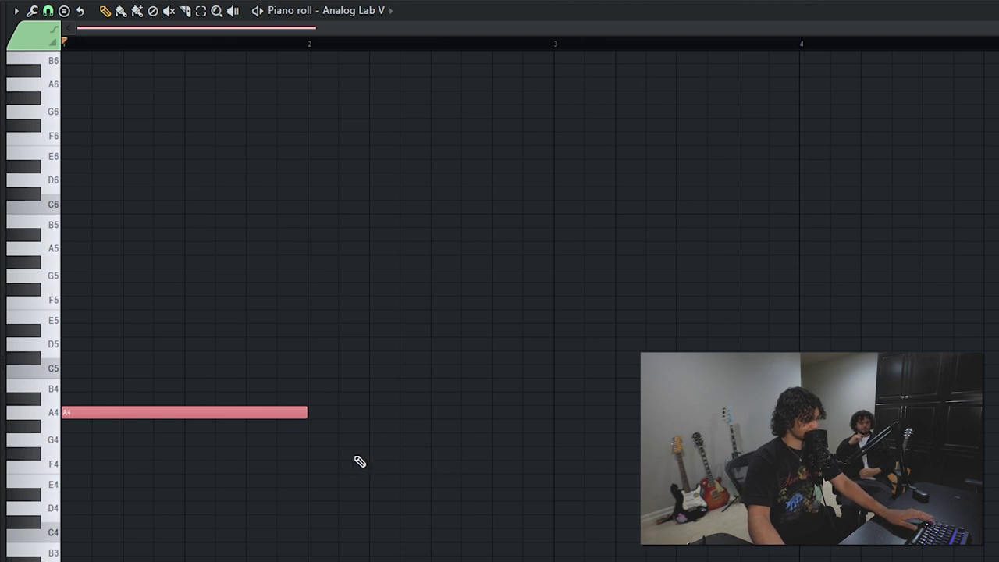
- Stack copies of A4 transposed to C#5 and E5, then play the A major triad
left_click_drag(204, 407, 203, 400)
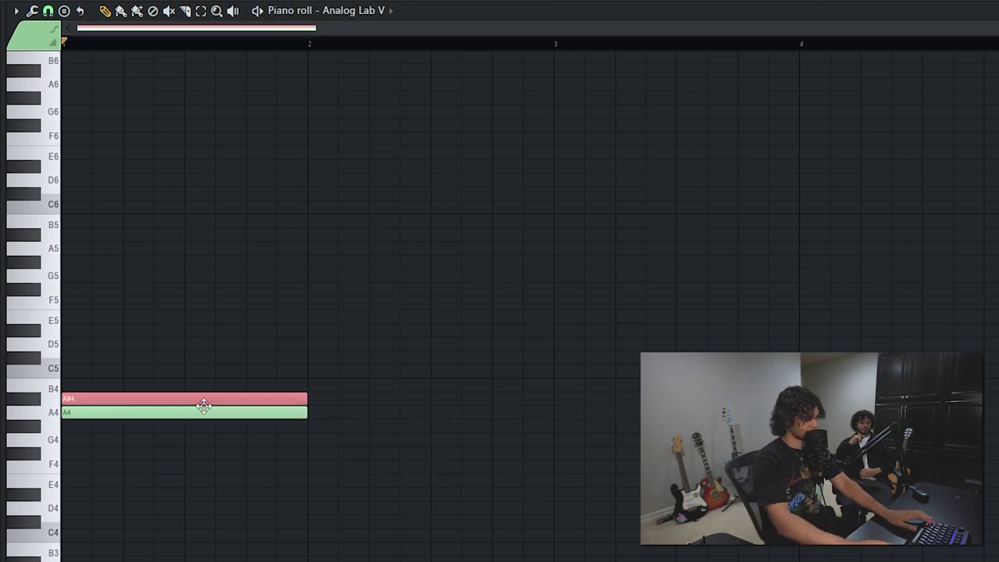
key("shift+Up")
key("shift+Up")
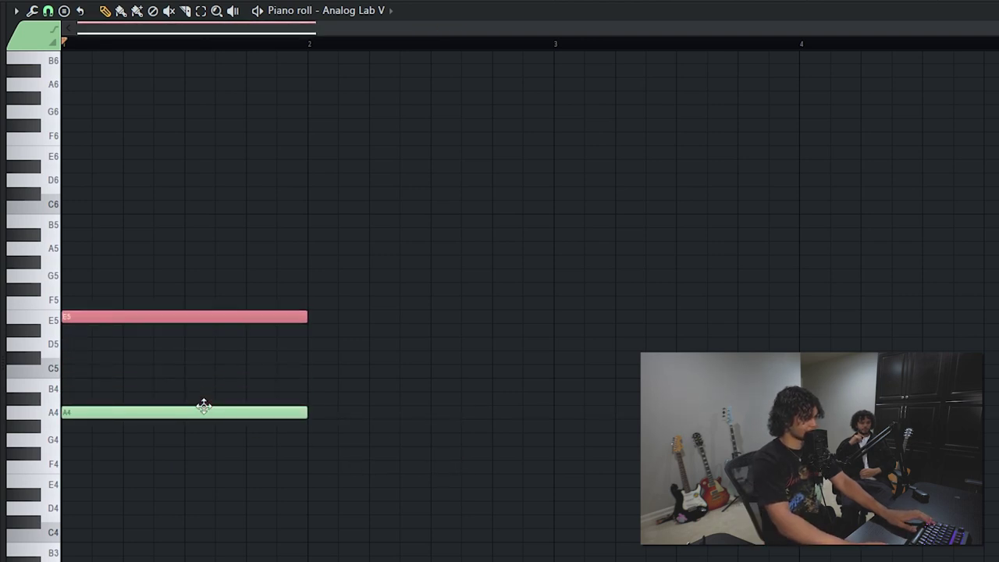
left_click_drag(203, 406, 245, 519)
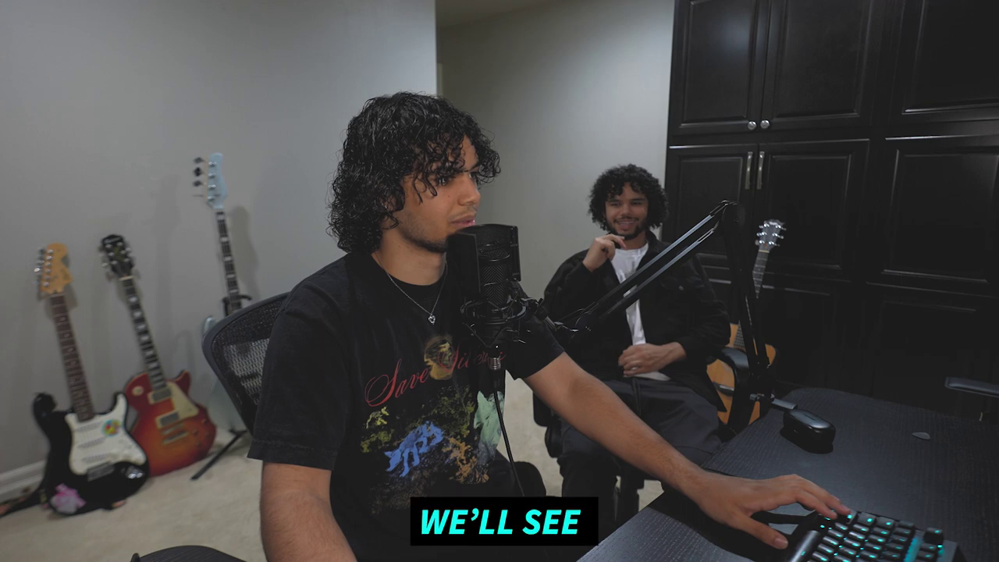
key("space")
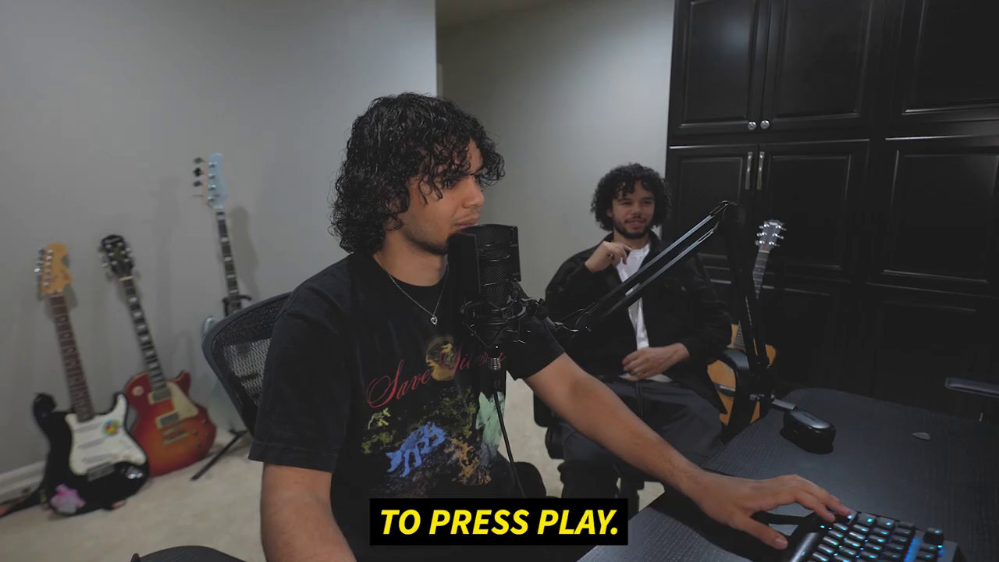
key("space")
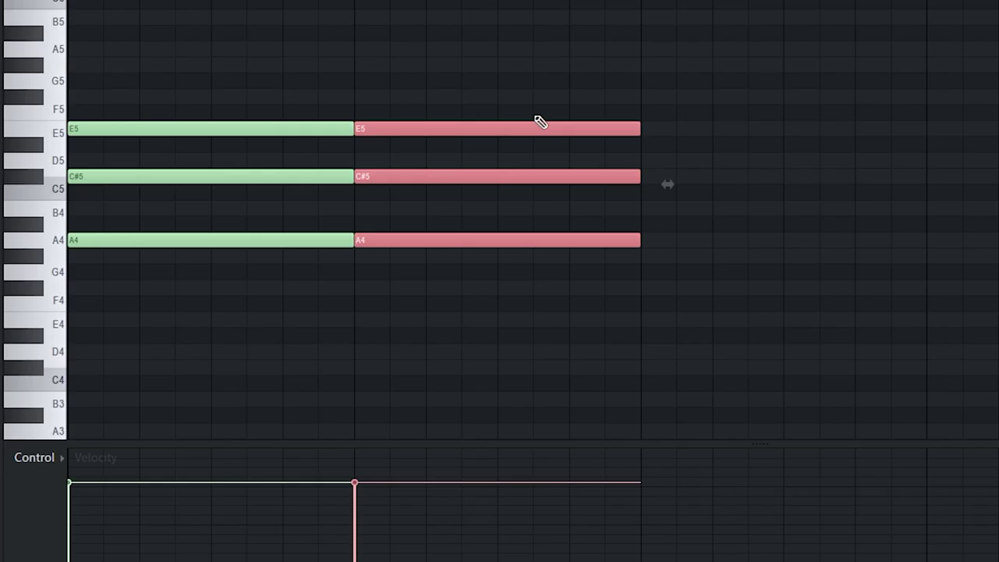
- Transpose the copied bar-2 chord to E4–G#4–B4 and play the first two chords
key("ctrl+Down")
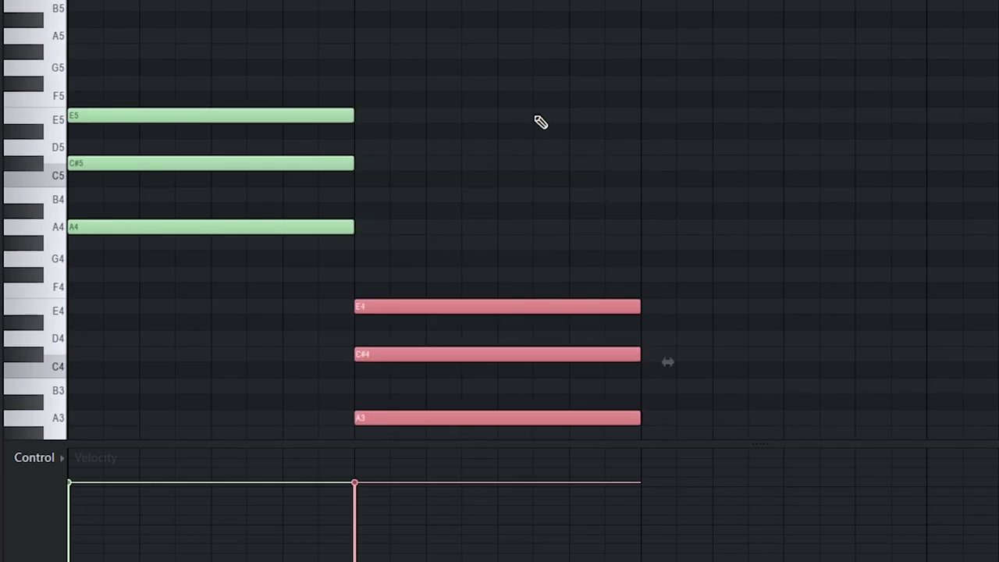
key("ctrl+Up")
key("shift+Down")
key("shift+Down")
key("shift+Down")
key("shift+Down")
key("shift+Down")
key("space")
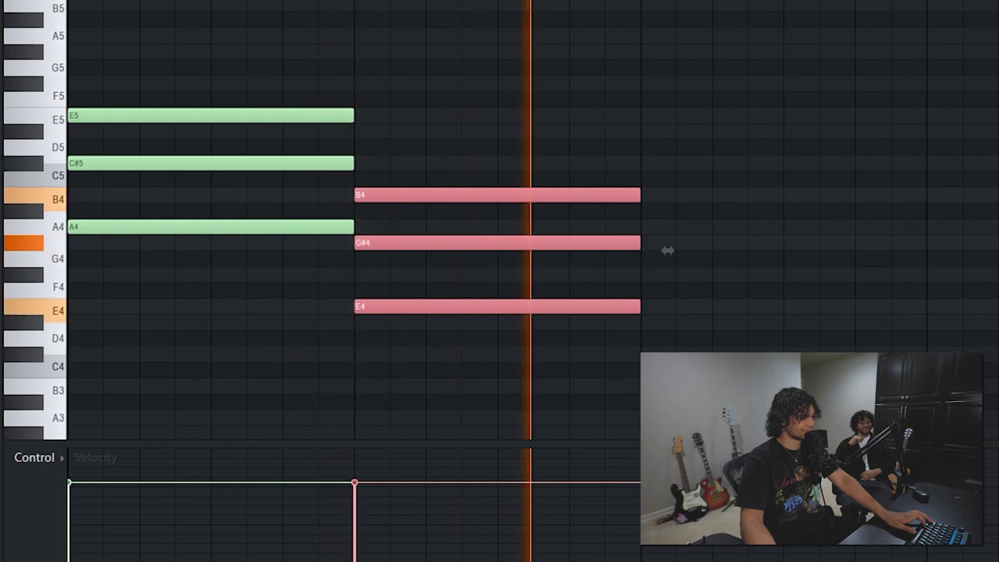
key("space")
- Add G#4–B4–D#5 in bar 3 and D#4–F#4–A#4 in bar 4, then stop playback
key("ctrl+b")
key("shift+Up")
key("shift+Up")
key("shift+Up")
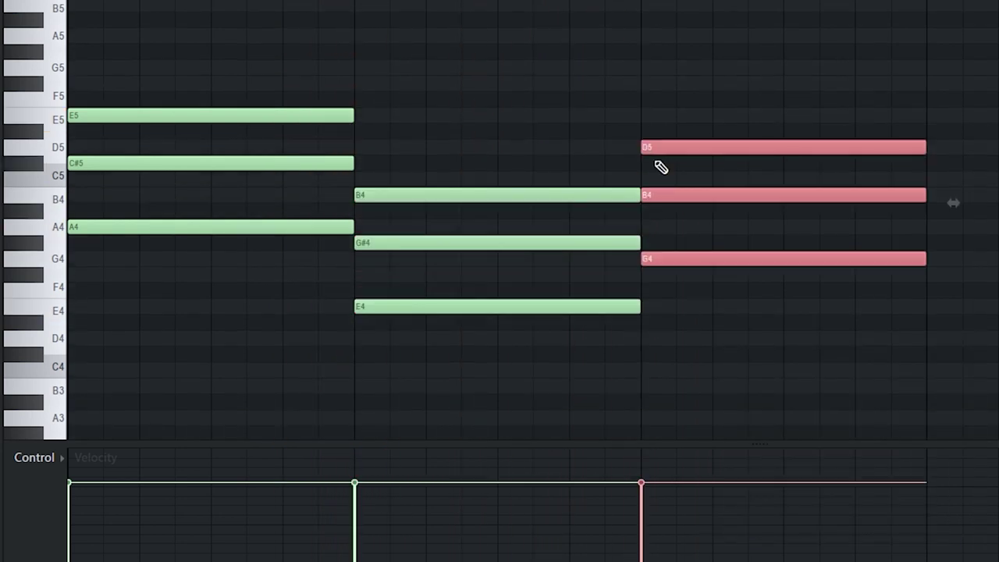
key("shift+Up")
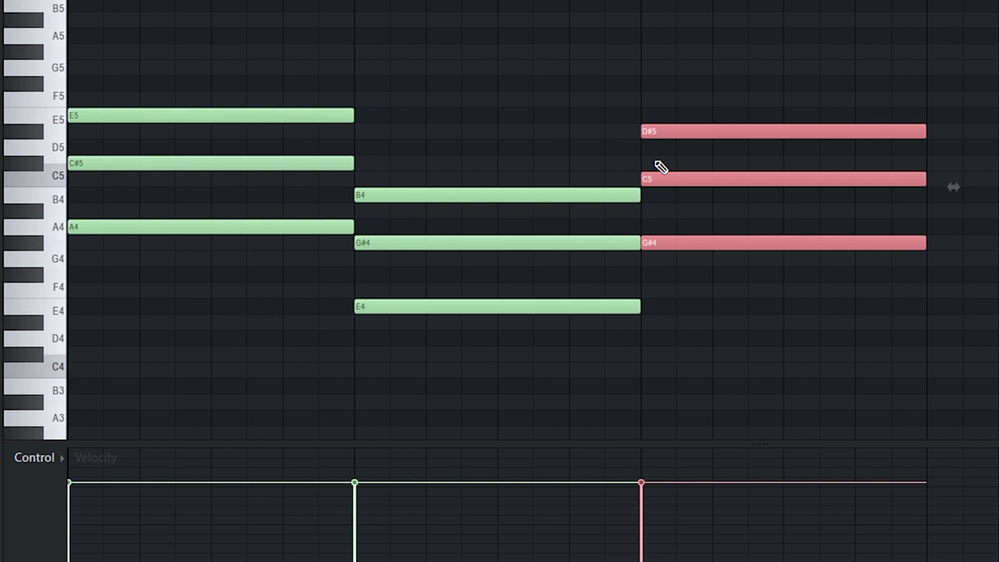
left_click_drag(736, 179, 738, 202)
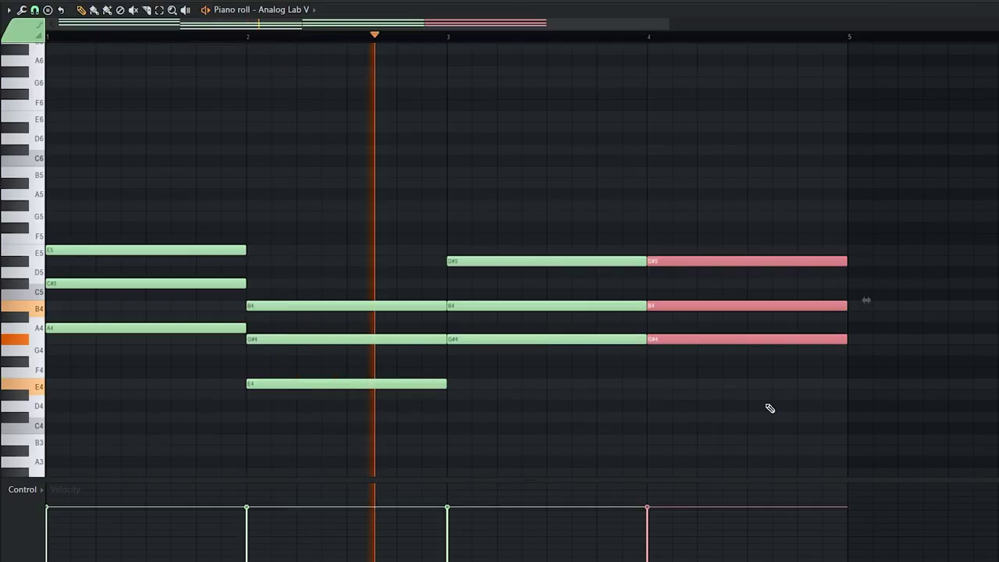
key("shift+Down")
key("shift+Down")
key("shift+Down")
key("shift+Down")
key("shift+Down")
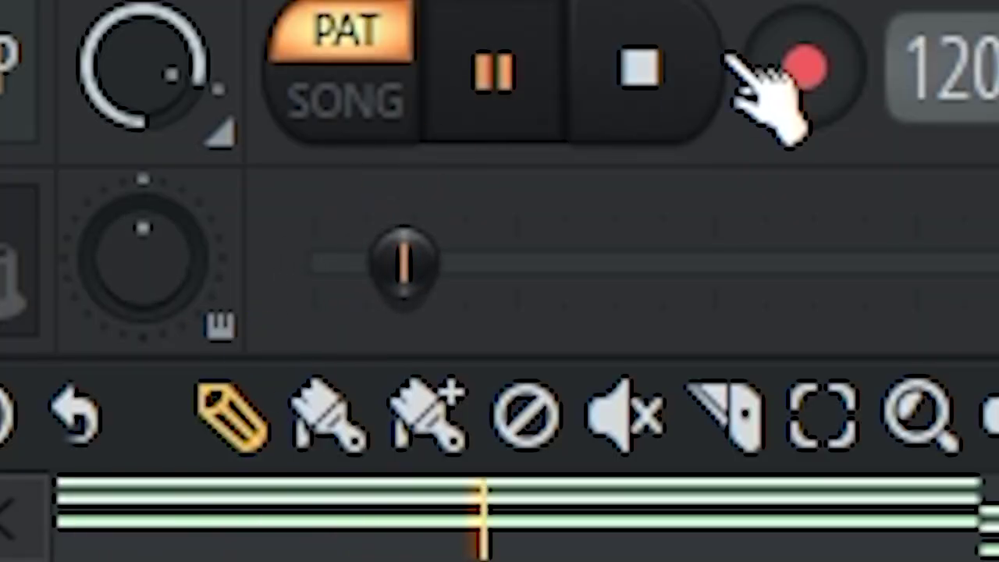
key("space")
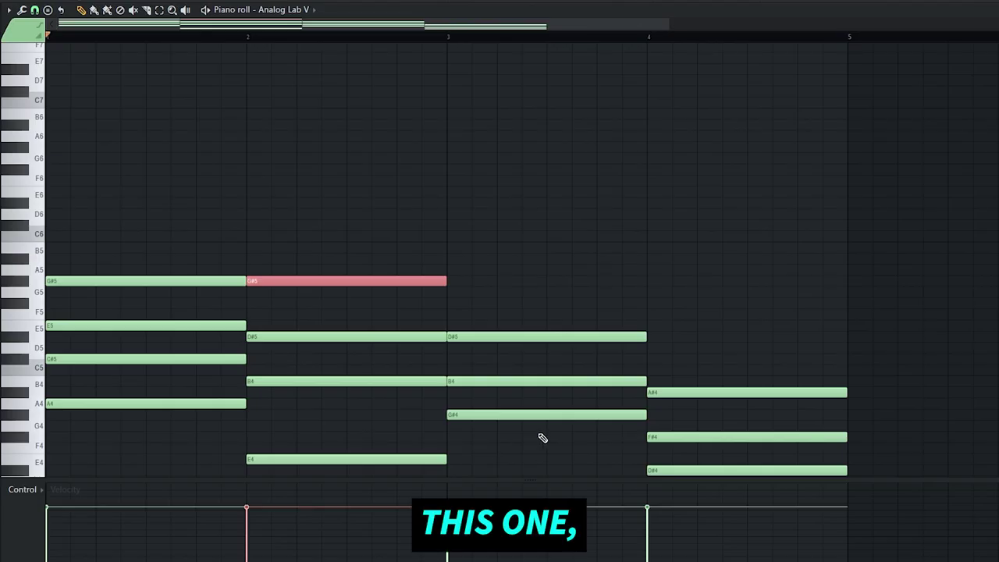
- Lengthen the bar-3 D#5 melody note and add a closing melody note set to E5
left_click(538, 415)
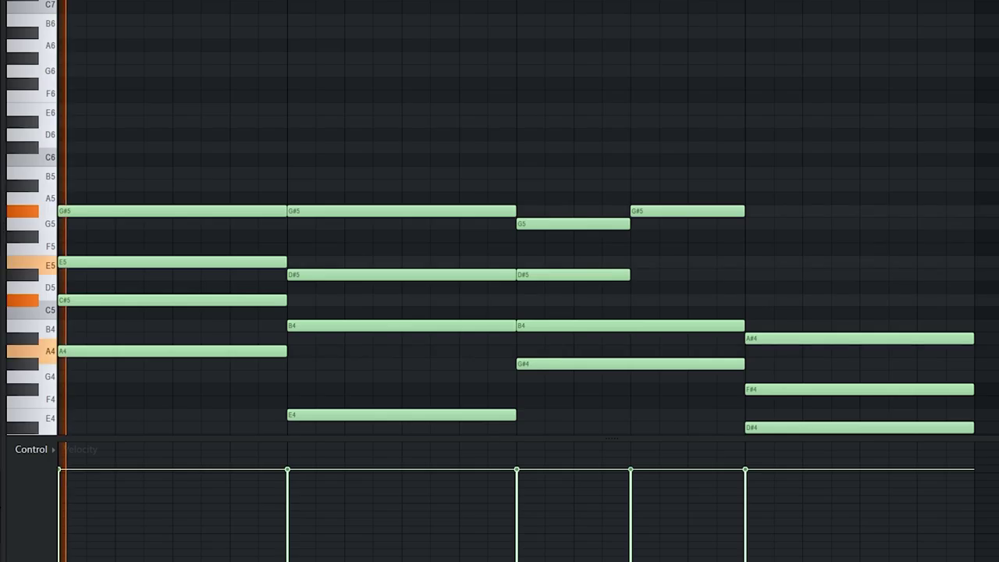
left_click_drag(630, 272, 710, 279)
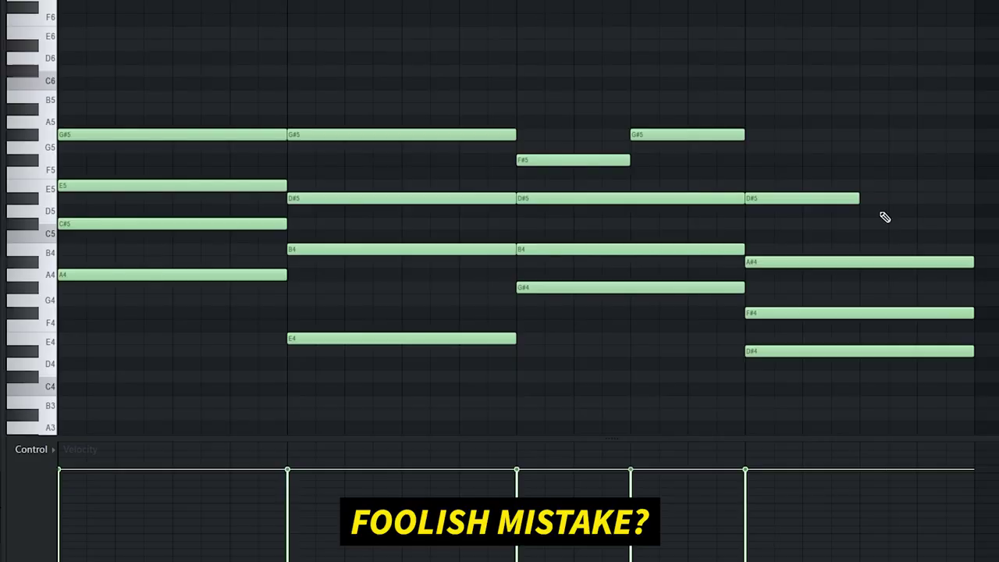
left_click(890, 214)
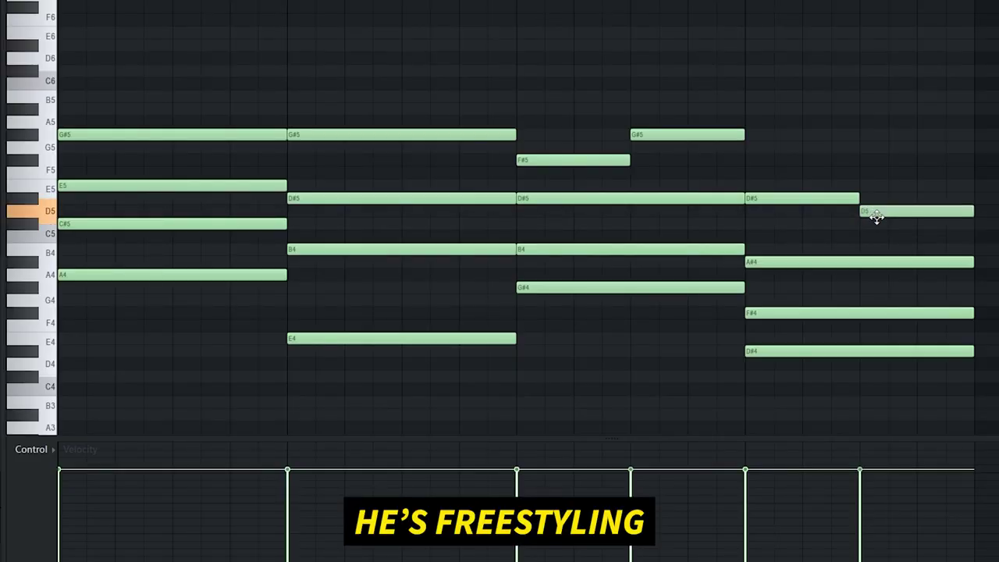
left_click_drag(875, 241, 911, 157)
key("space")
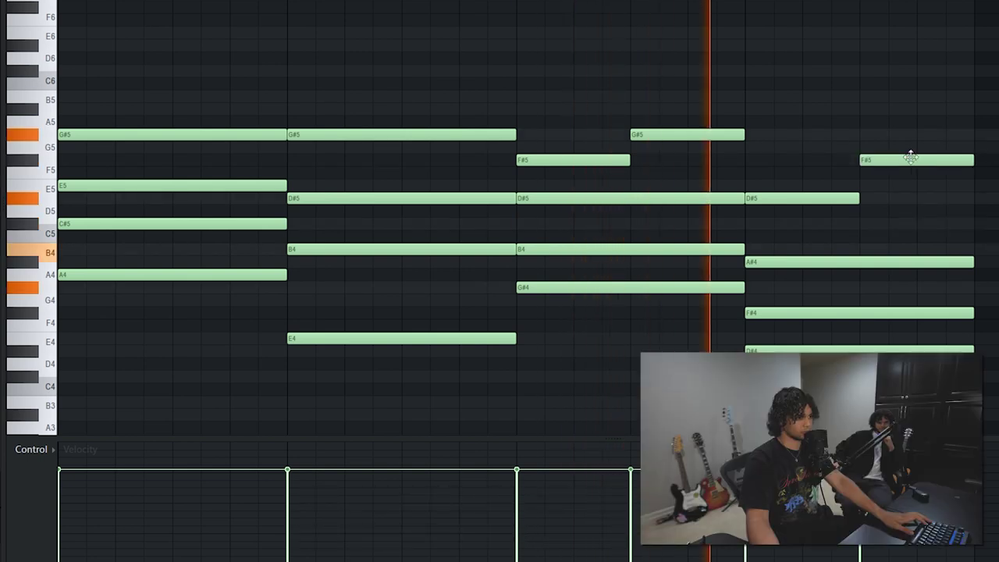
left_click_drag(911, 157, 899, 188)
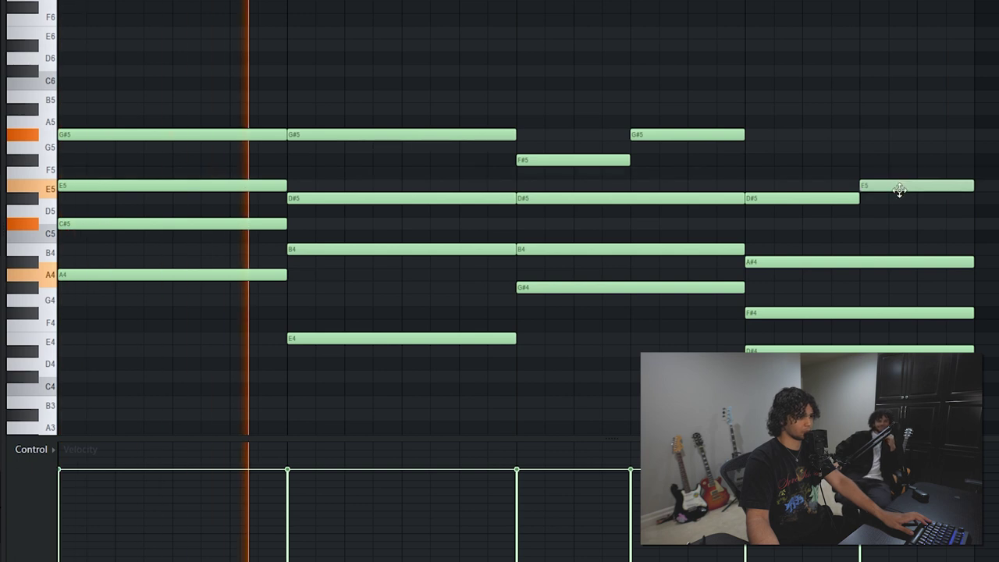